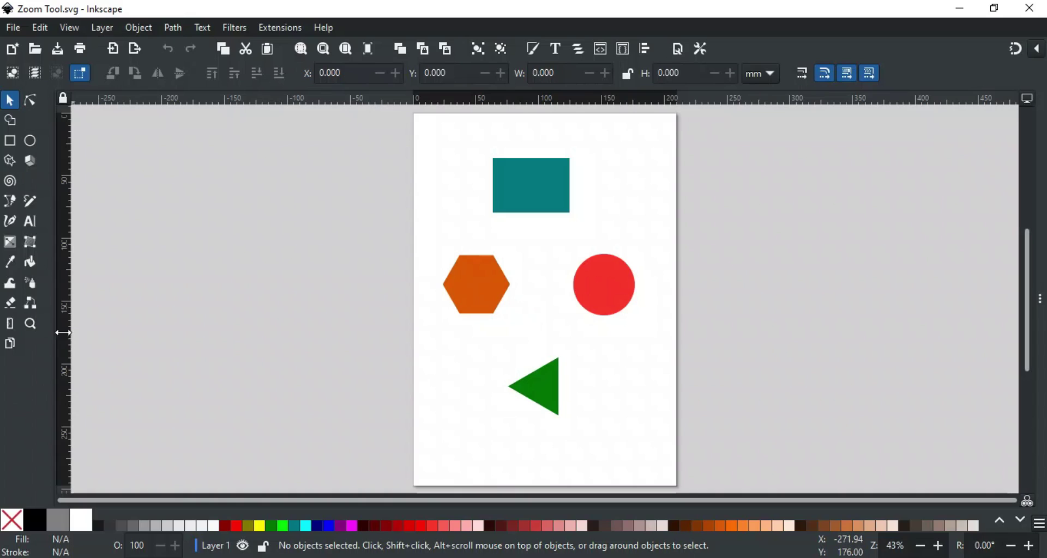
Switch to the Zoom tool and zoom in three steps between the hexagon and circle
{"action": "left_click", "coordinate": [30, 326]}
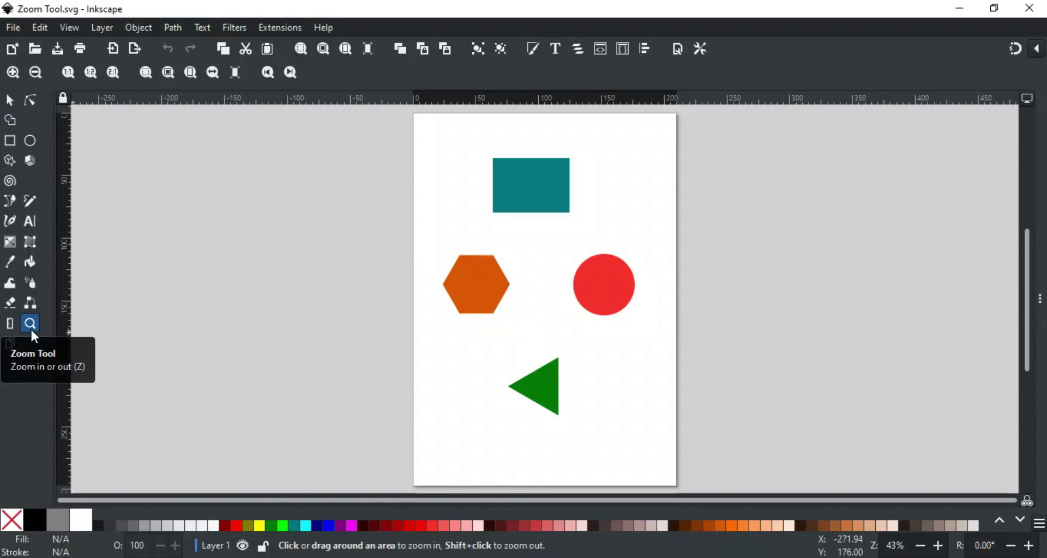
{"action": "left_click", "coordinate": [532, 296]}
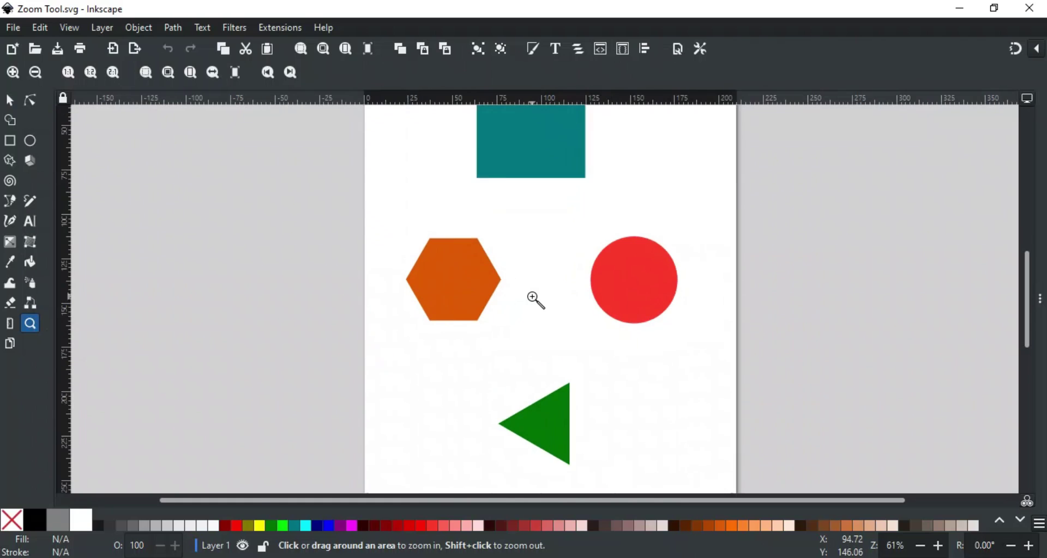
{"action": "left_click", "coordinate": [531, 296]}
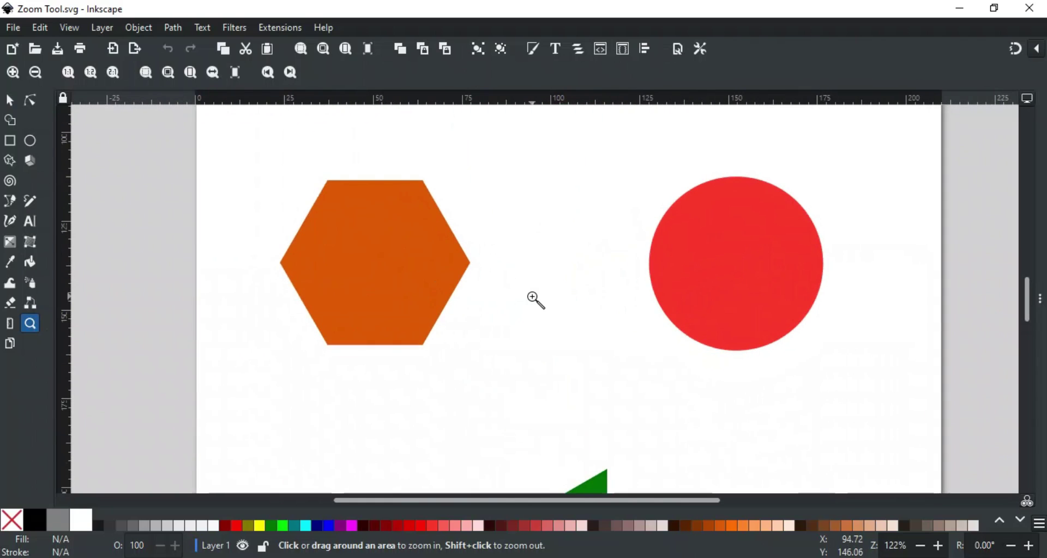
{"action": "left_click", "coordinate": [531, 296]}
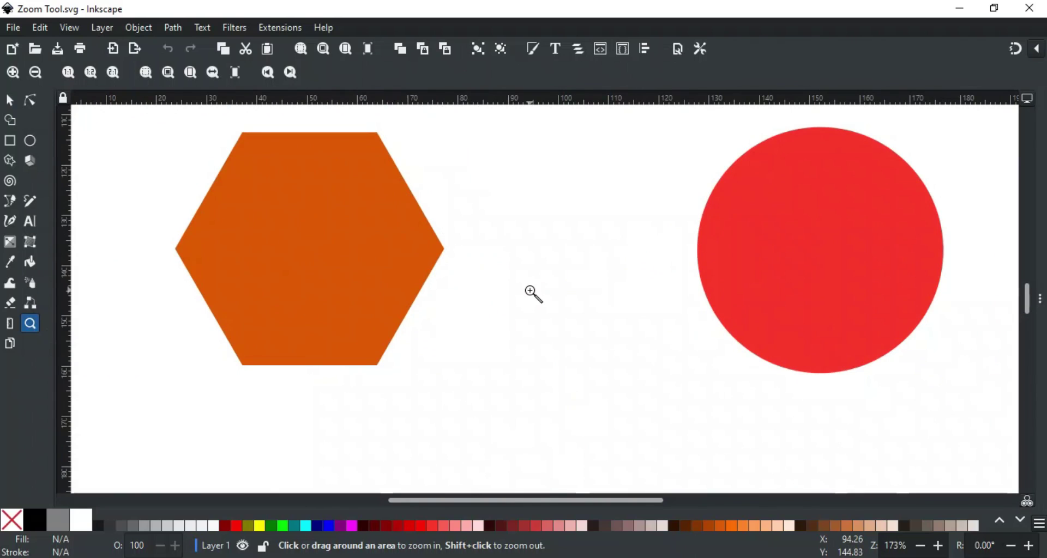
Zoom back out three steps, then drag a zoom box around the hexagon
{"action": "left_click", "coordinate": [531, 293], "text": "shift"}
{"action": "left_click", "coordinate": [531, 293], "text": "shift"}
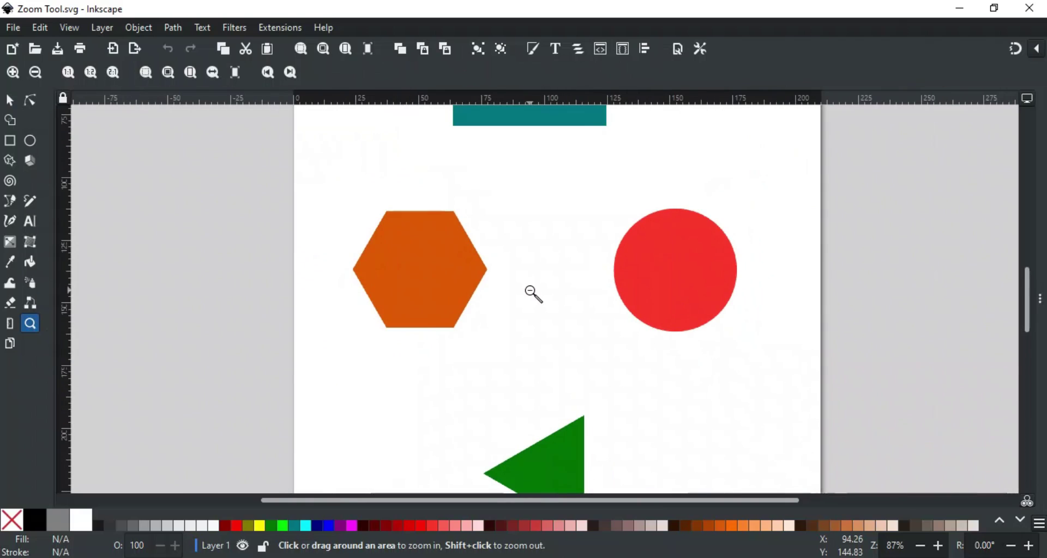
{"action": "left_click", "coordinate": [531, 293], "text": "shift"}
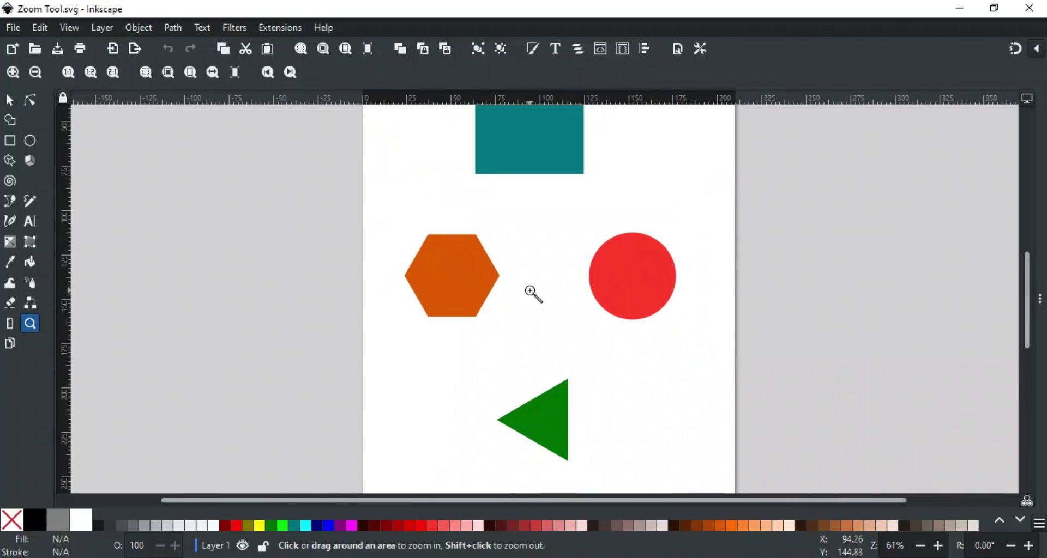
{"action": "left_click_drag", "start_coordinate": [383, 220], "coordinate": [542, 349]}
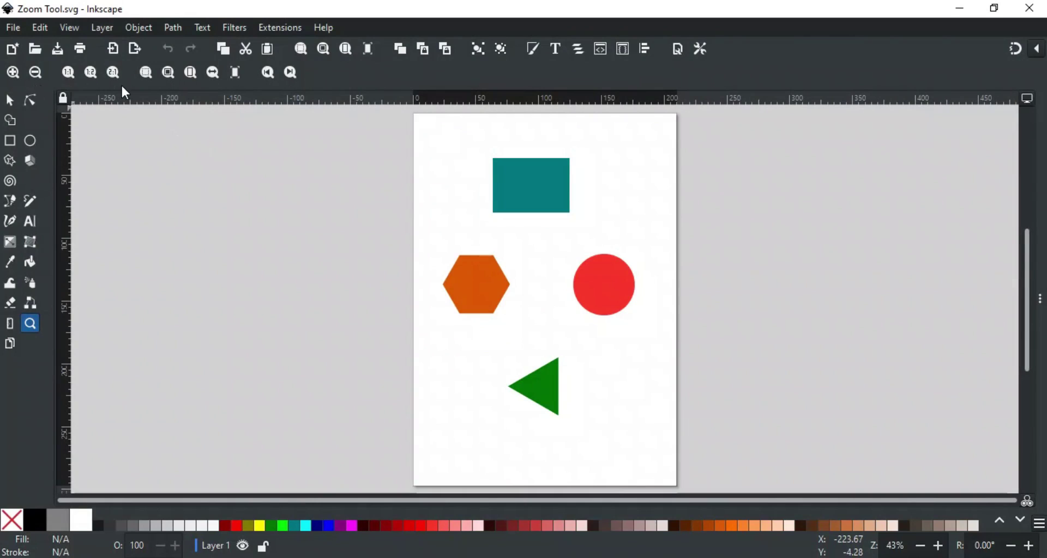
Zoom in and out one step, view at 100%, 50% and 200%, then select the zoom value
{"action": "left_click", "coordinate": [13, 73]}
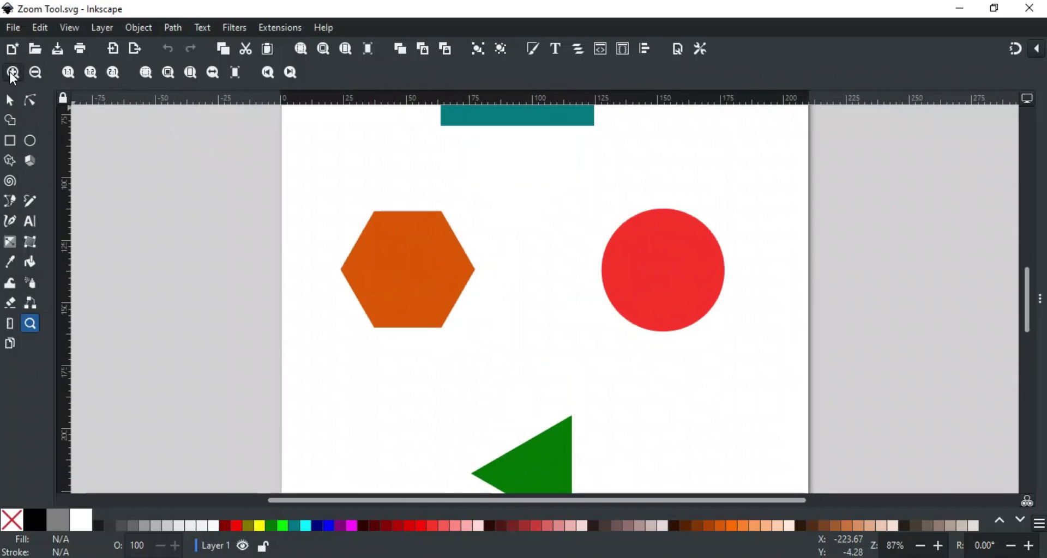
{"action": "left_click", "coordinate": [33, 73]}
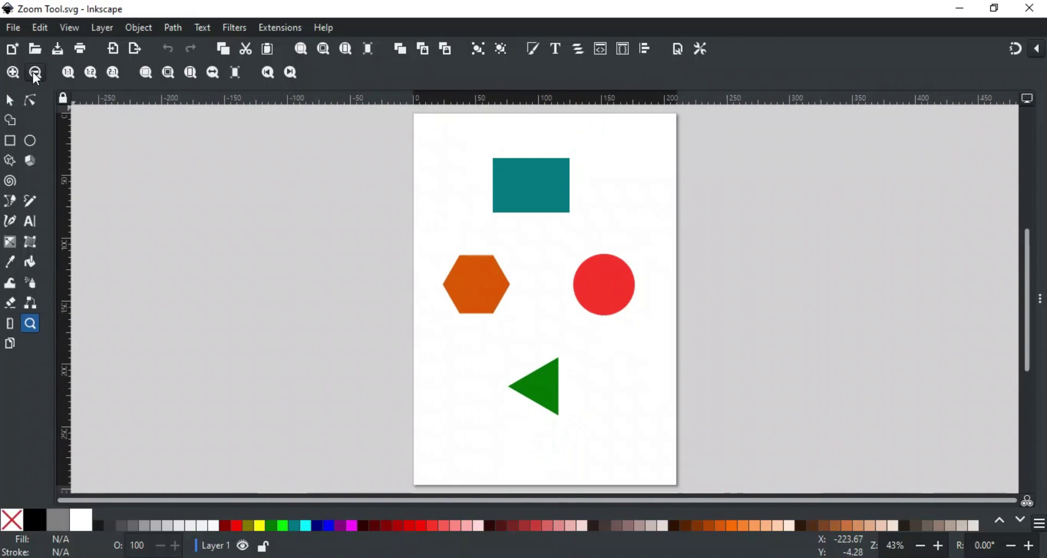
{"action": "left_click", "coordinate": [69, 74]}
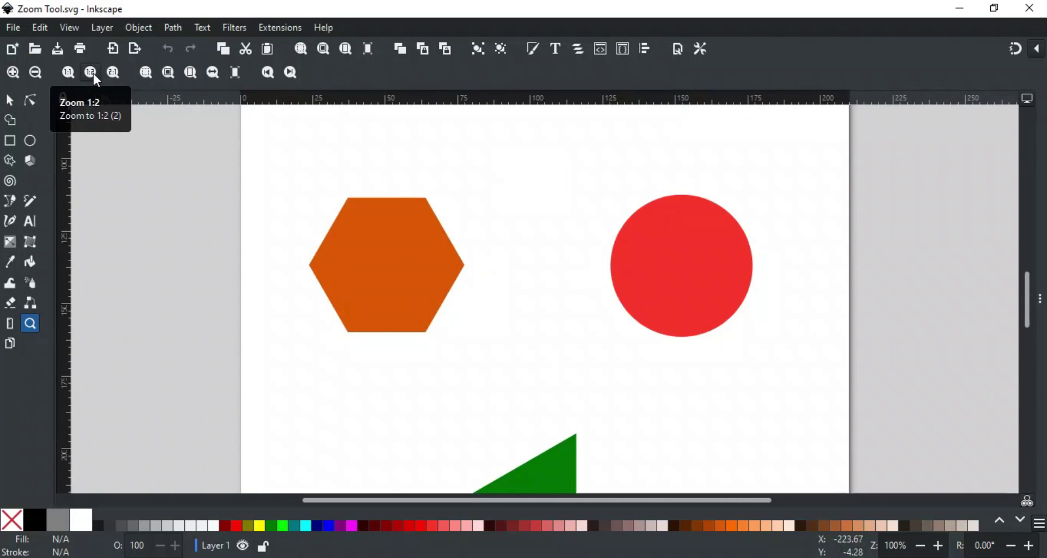
{"action": "left_click", "coordinate": [91, 73]}
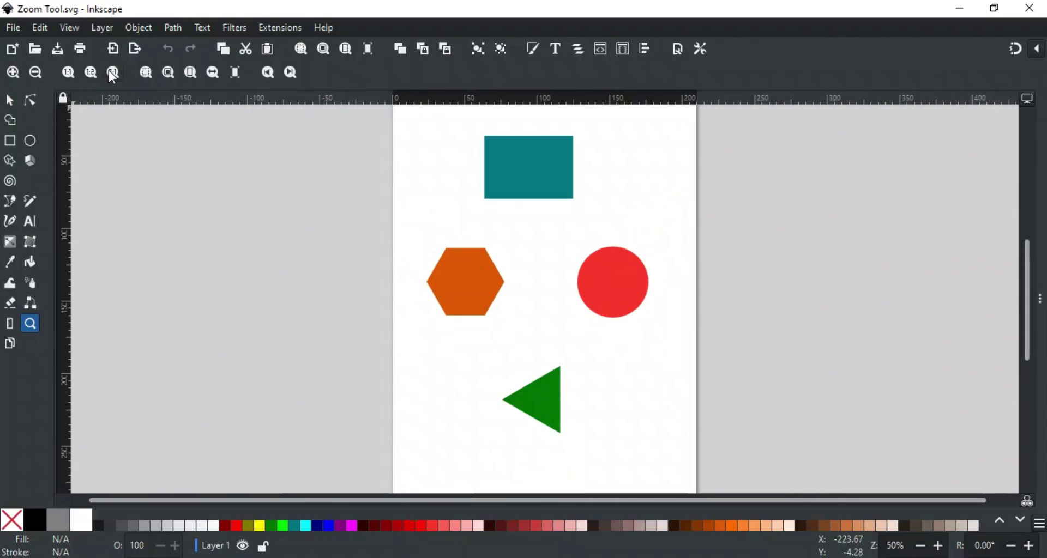
{"action": "left_click", "coordinate": [111, 73]}
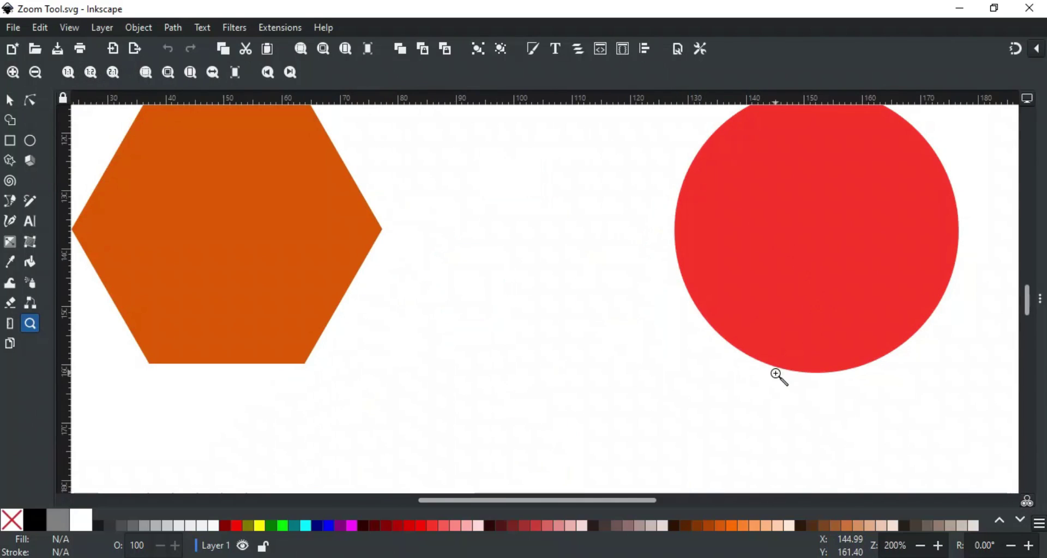
{"action": "left_click", "coordinate": [892, 546]}
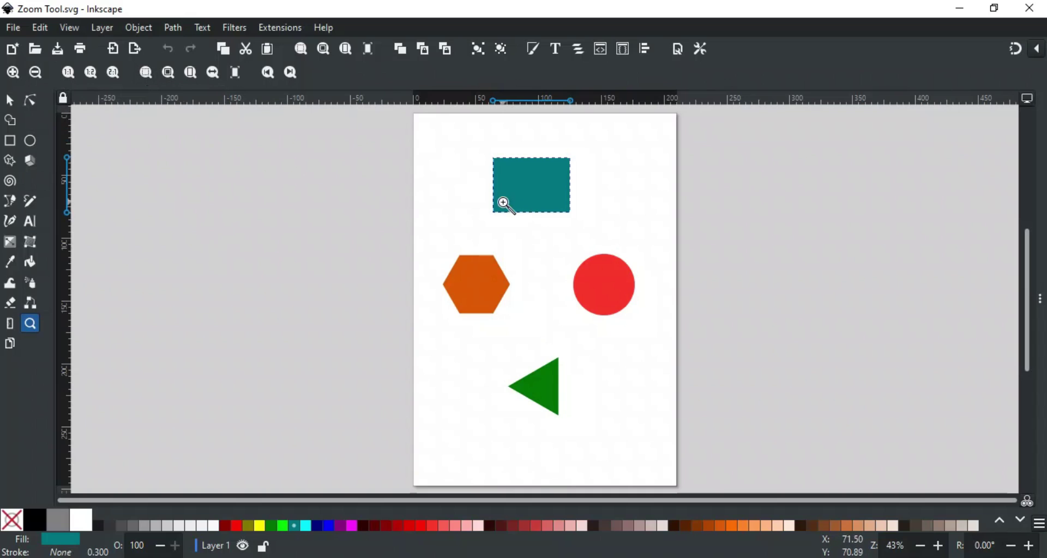
Fit the selected rectangle, the drawing, the page and page width in turn, then recentre the page
{"action": "left_click", "coordinate": [146, 73]}
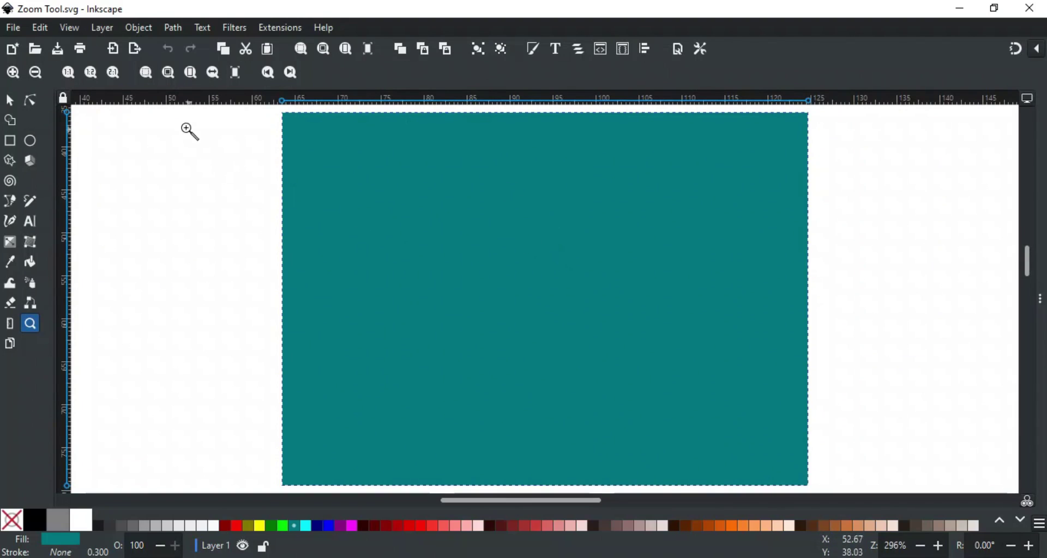
{"action": "left_click", "coordinate": [166, 69]}
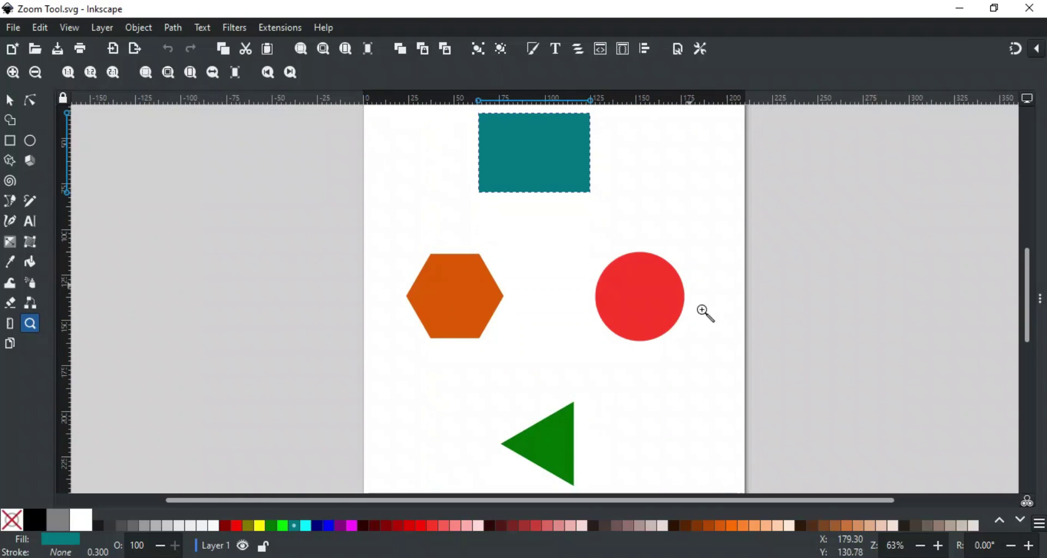
{"action": "left_click", "coordinate": [187, 76]}
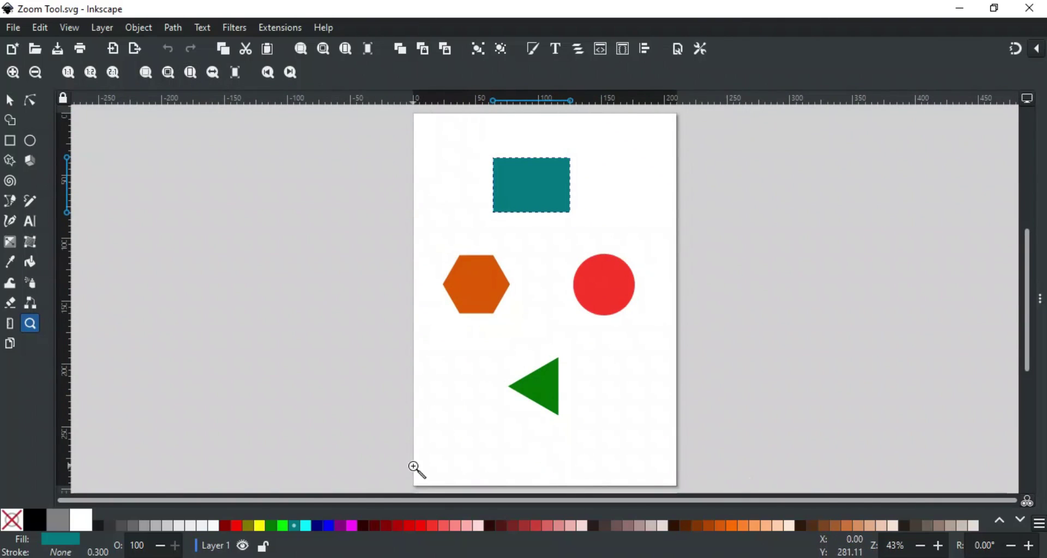
{"action": "left_click", "coordinate": [209, 77]}
{"action": "scroll", "coordinate": [593, 303], "scroll_direction": "up", "scroll_amount": 15}
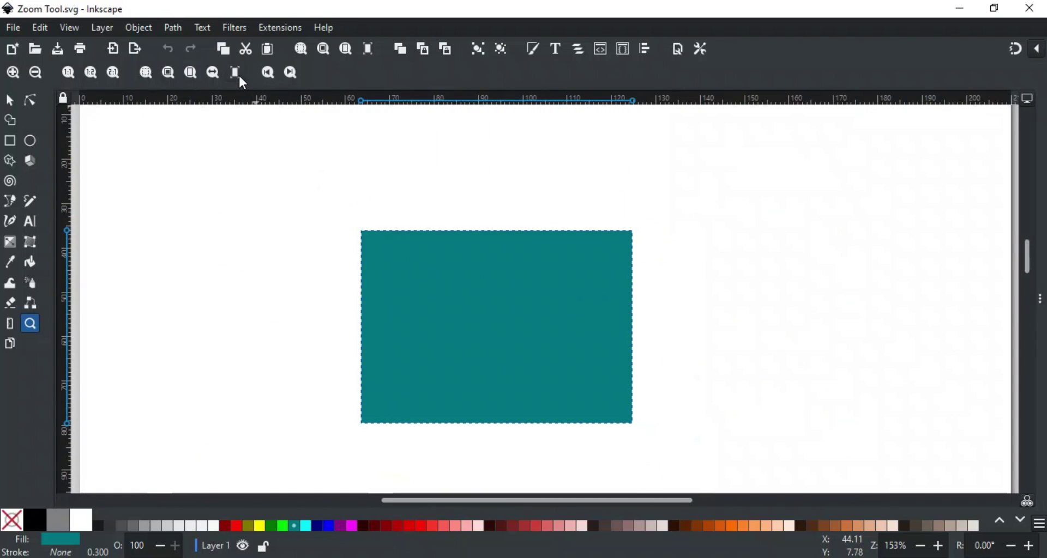
{"action": "left_click", "coordinate": [239, 77]}
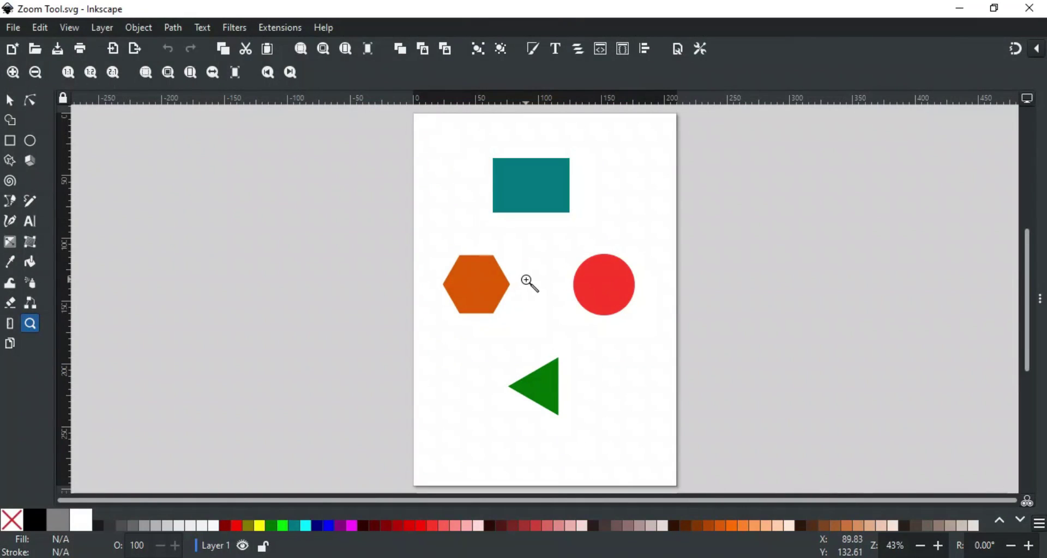
Zoom box onto the hexagon, press 5 for the whole page, then zoom box onto the circle
{"action": "left_click_drag", "start_coordinate": [428, 242], "coordinate": [527, 329]}
{"action": "key", "text": "5"}
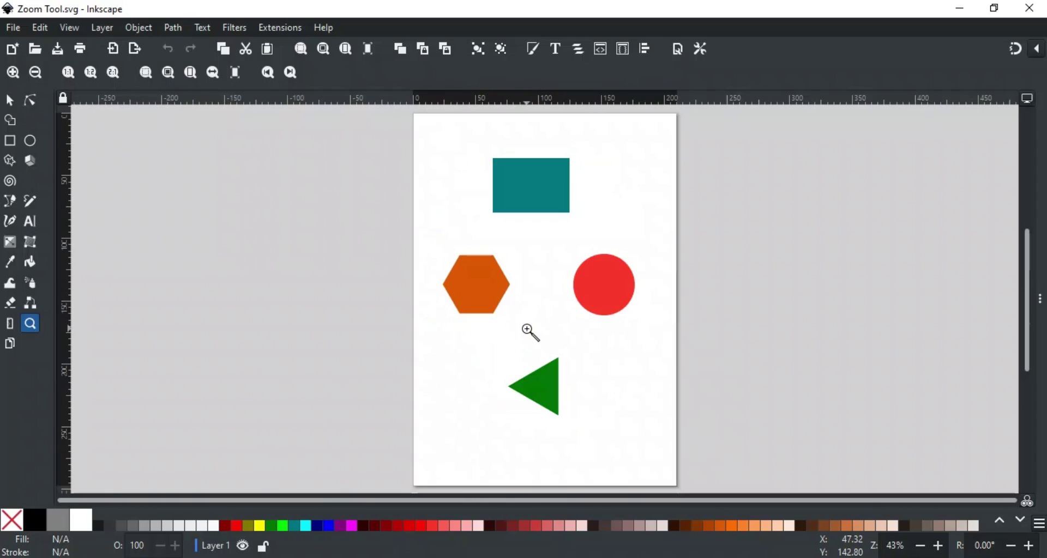
{"action": "left_click_drag", "start_coordinate": [563, 243], "coordinate": [655, 334]}
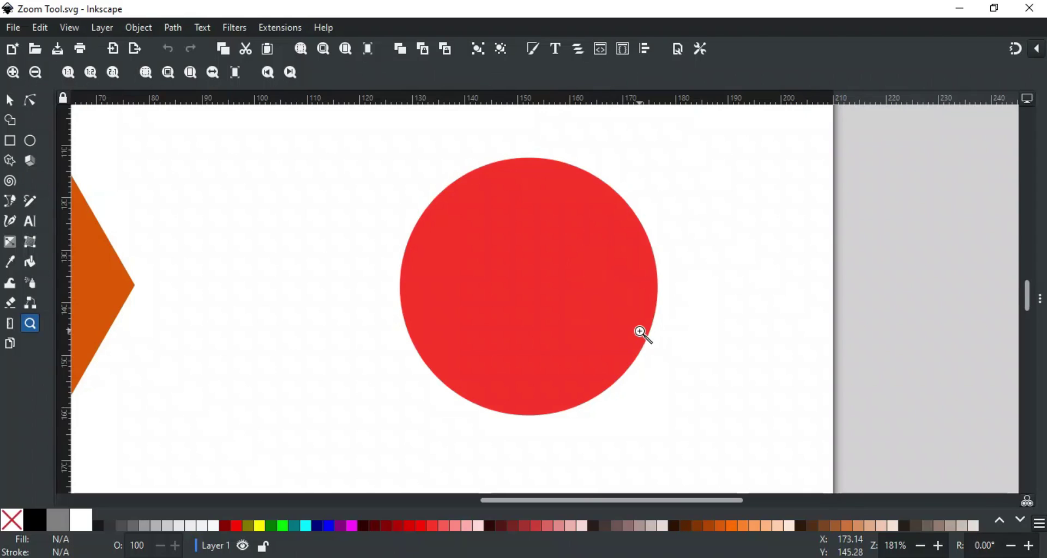
Step back and forth with Zoom Previous and Zoom Next between hexagon, page and circle views
{"action": "left_click", "coordinate": [268, 76]}
{"action": "left_click", "coordinate": [267, 77]}
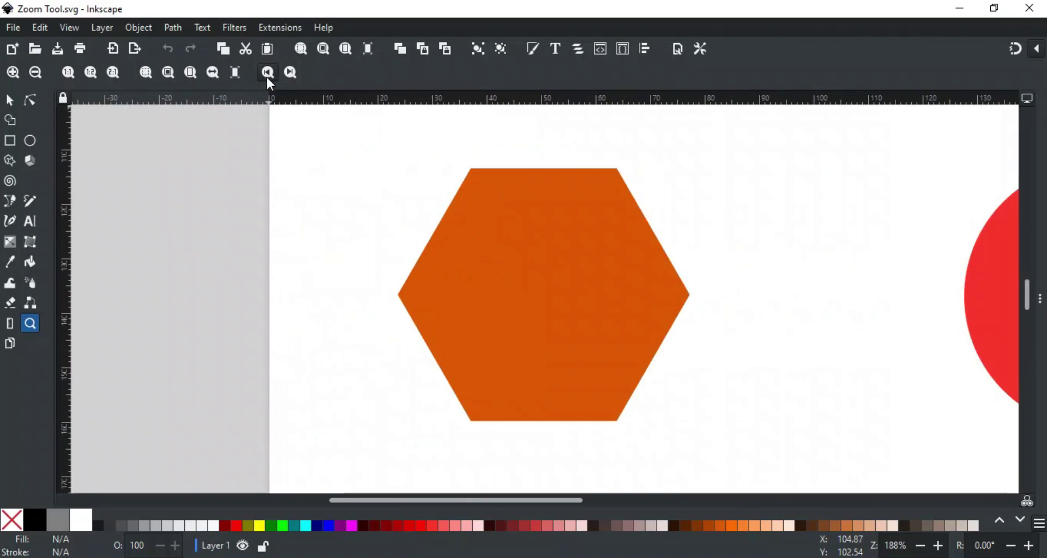
{"action": "left_click", "coordinate": [289, 74]}
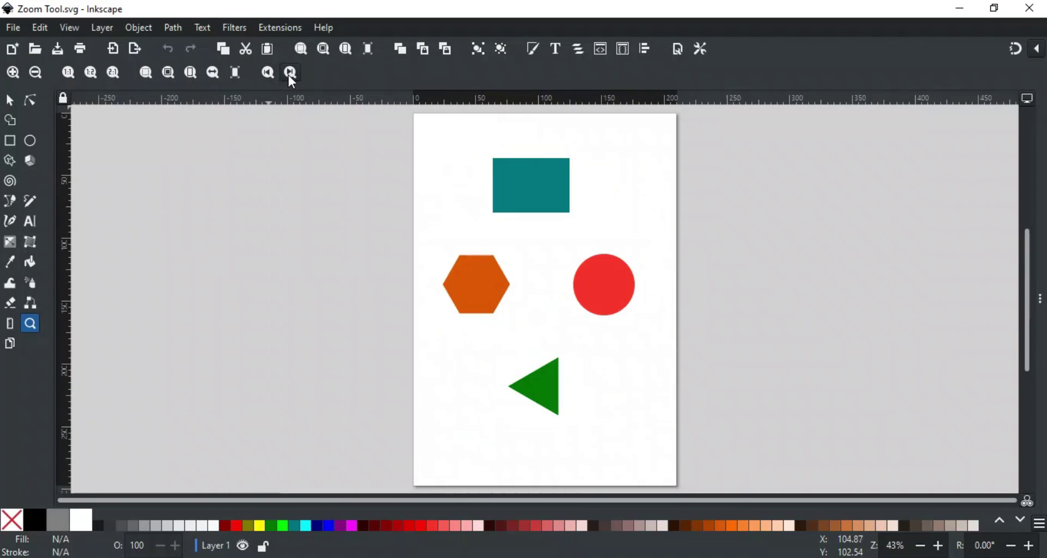
{"action": "left_click", "coordinate": [289, 74]}
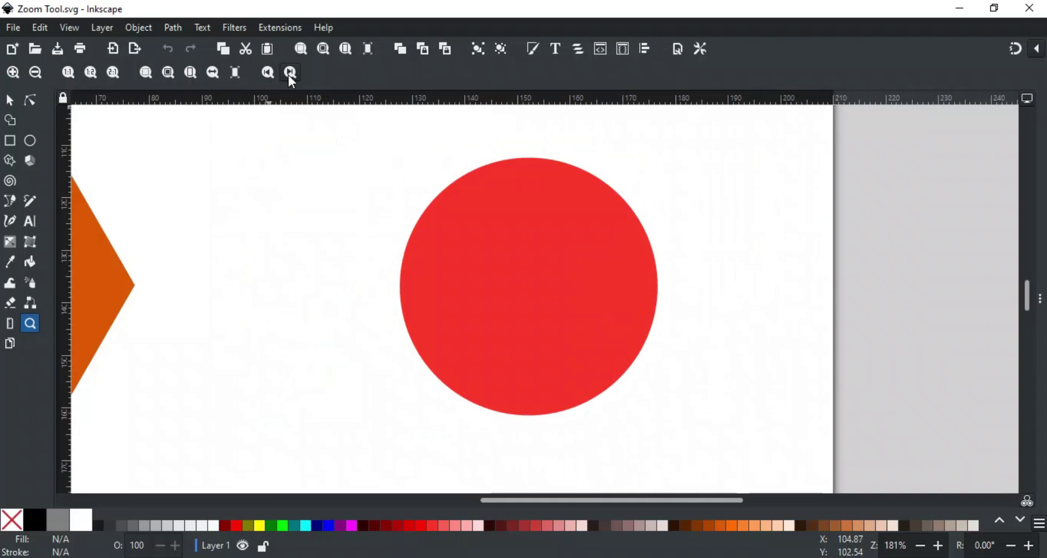
{"action": "left_click", "coordinate": [277, 78]}
{"action": "left_click", "coordinate": [278, 78]}
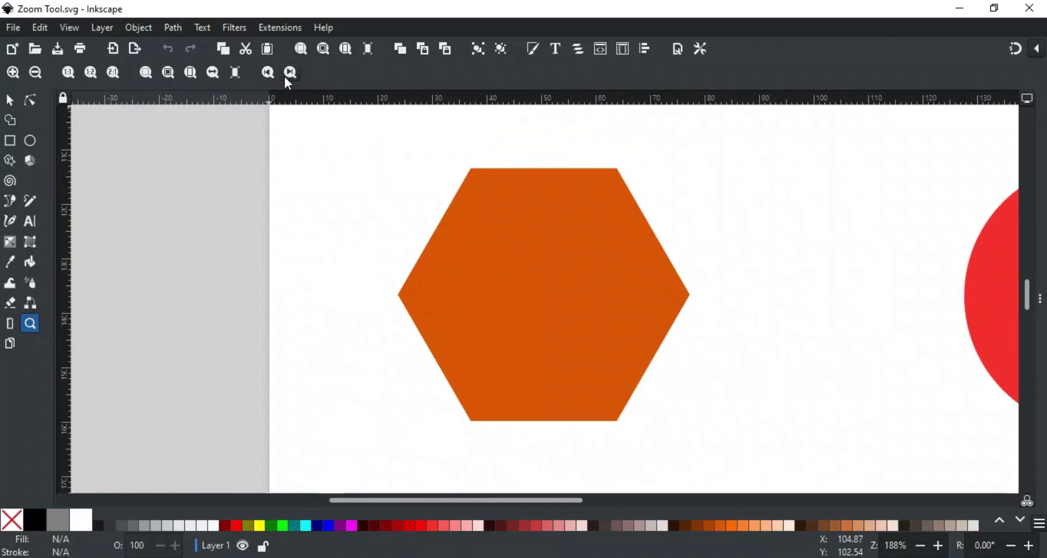
{"action": "left_click", "coordinate": [290, 76]}
{"action": "left_click", "coordinate": [289, 76]}
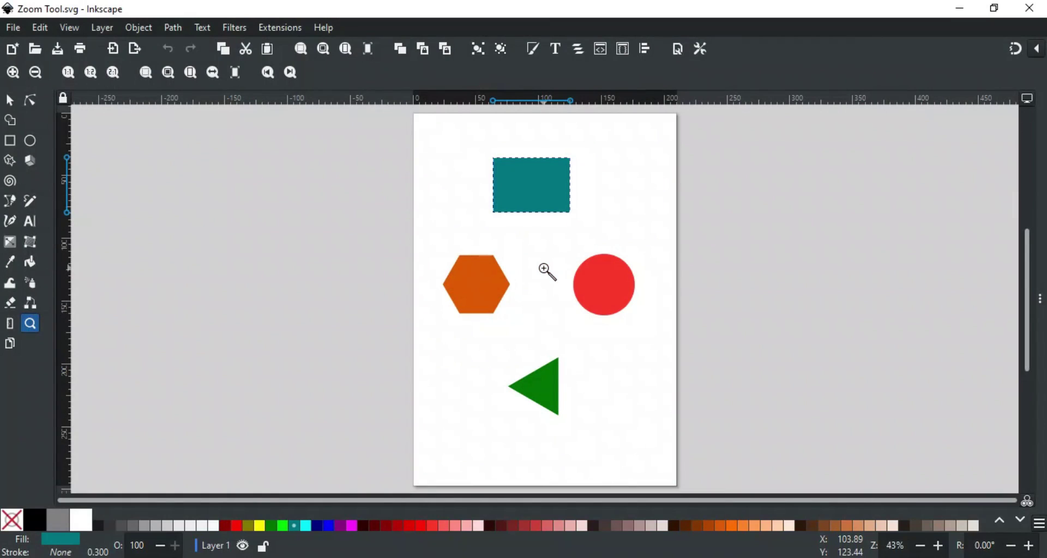
Zoom in two steps around the page centre, then back out to the whole page
{"action": "left_click", "coordinate": [545, 270]}
{"action": "left_click", "coordinate": [545, 270]}
{"action": "left_click", "coordinate": [545, 270], "text": "shift"}
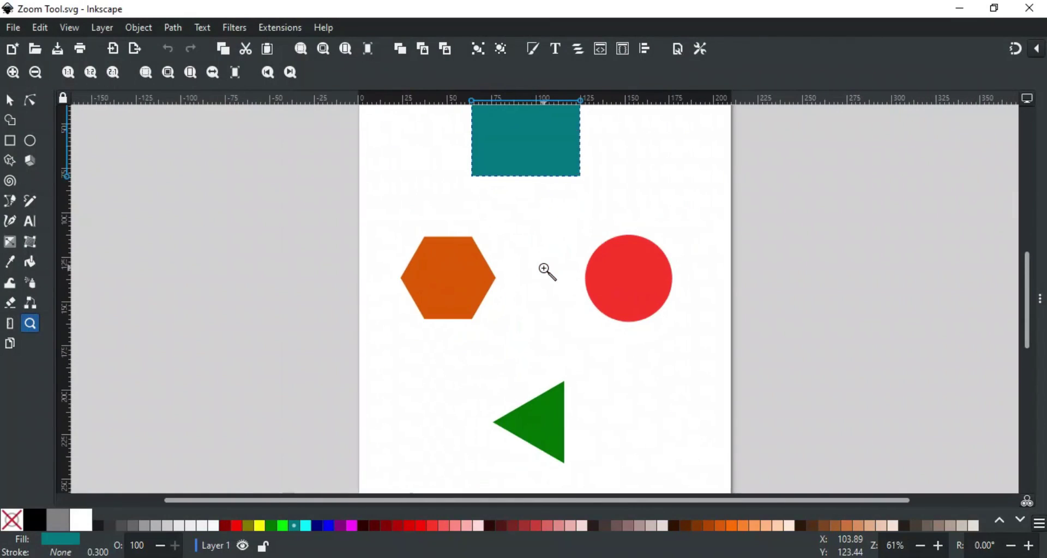
{"action": "left_click", "coordinate": [545, 270], "text": "shift"}
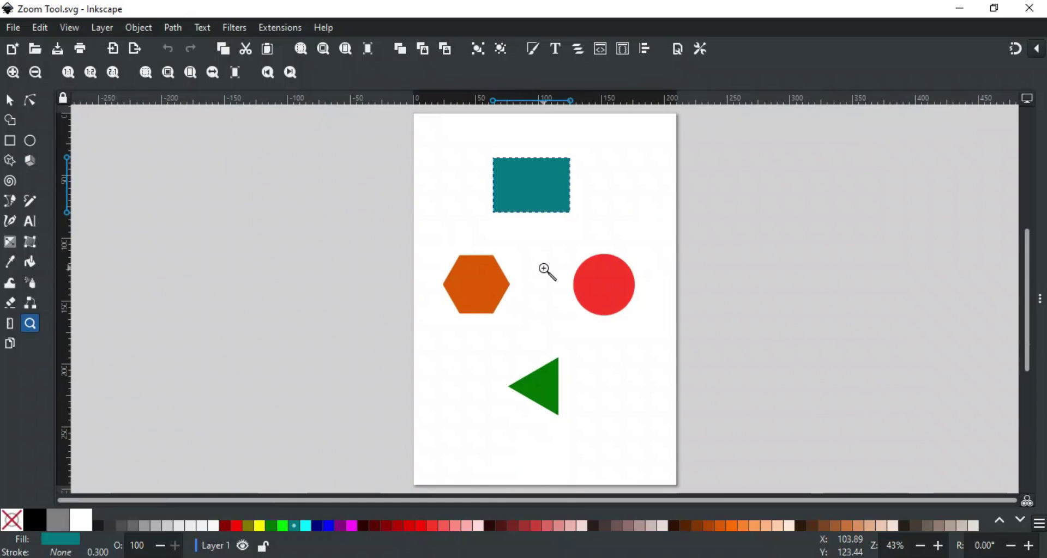
Use keys 1, 2, 3 and 4 for 100%, 50%, fit rectangle and fit drawing
{"action": "key", "text": "1"}
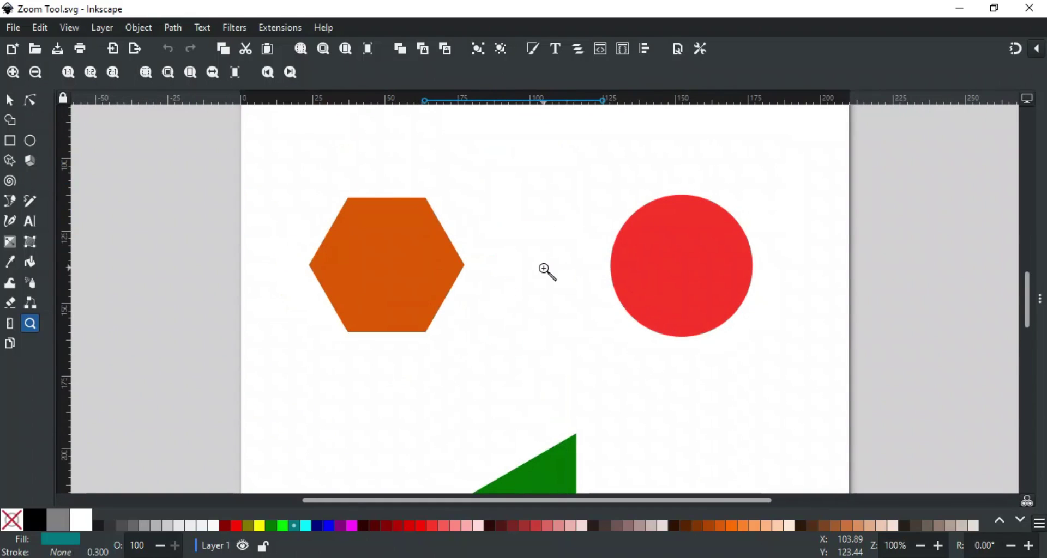
{"action": "key", "text": "2"}
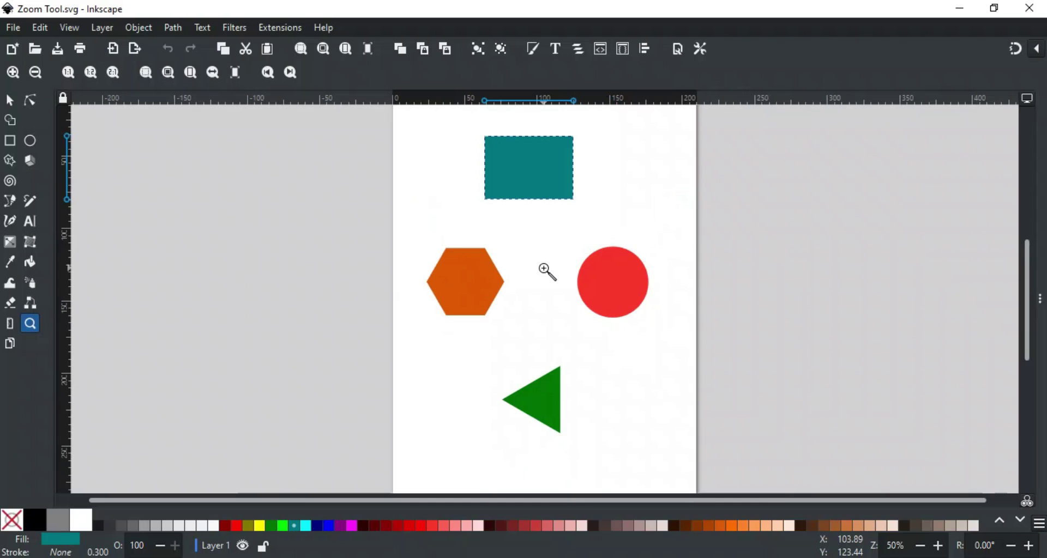
{"action": "key", "text": "3"}
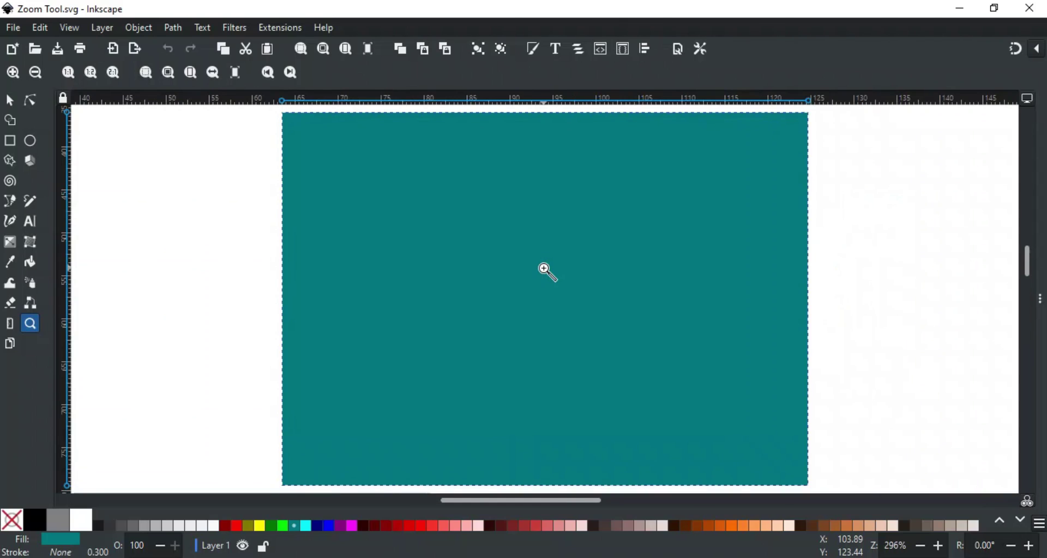
{"action": "key", "text": "4"}
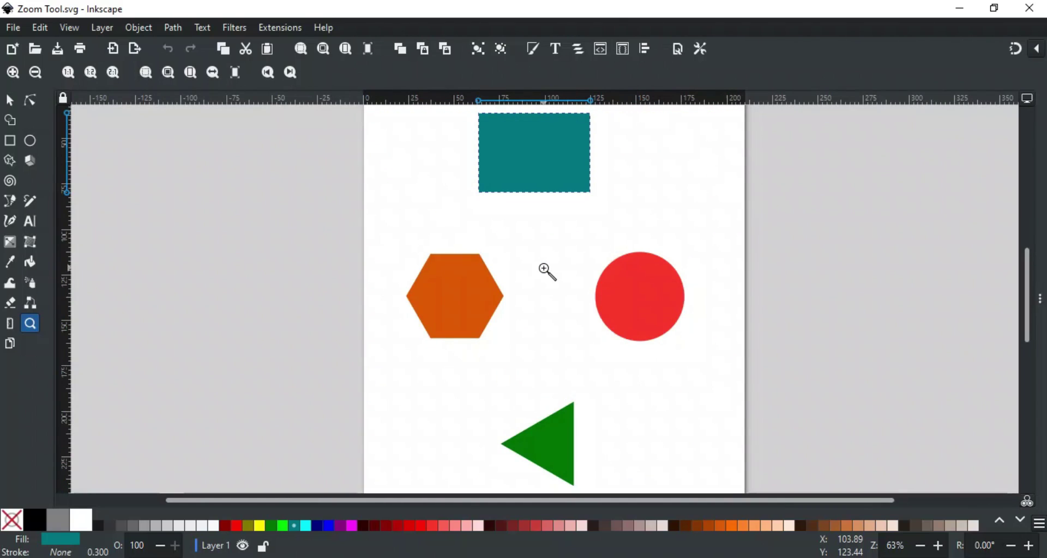
Zoom out and in, press 5 for the page, then magnify the hexagon and circle to 153%
{"action": "left_click", "coordinate": [546, 271], "text": "shift"}
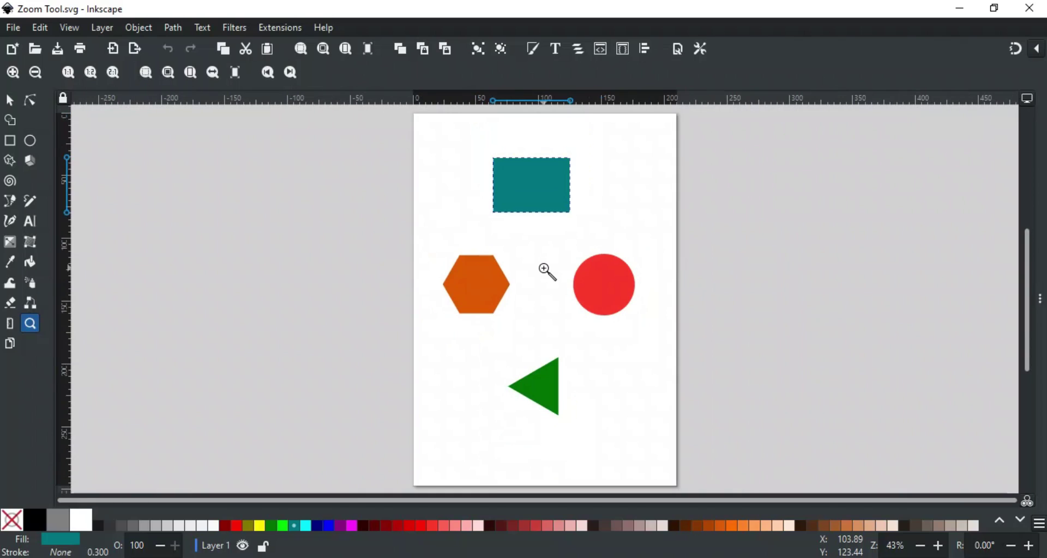
{"action": "left_click", "coordinate": [547, 271]}
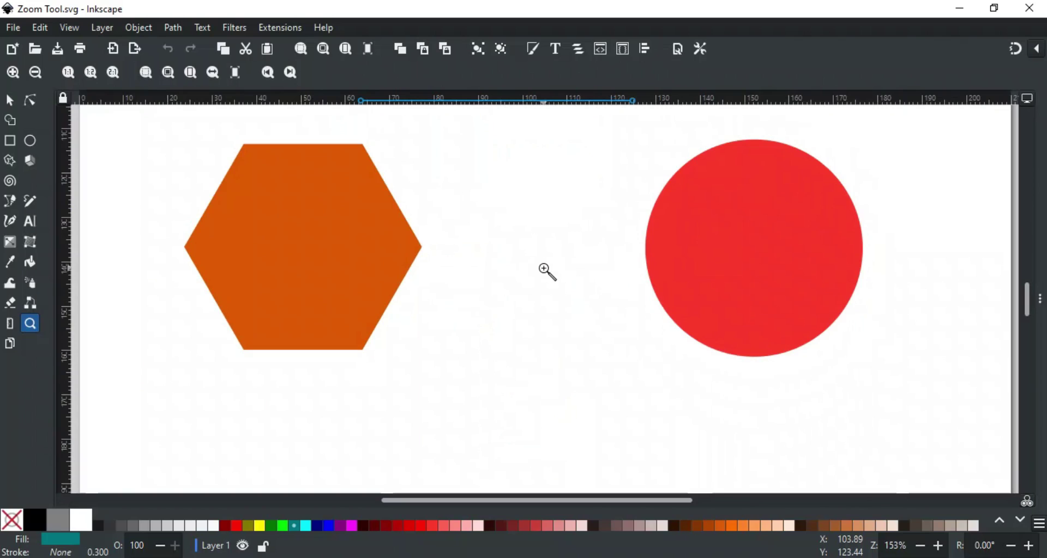
{"action": "key", "text": "5"}
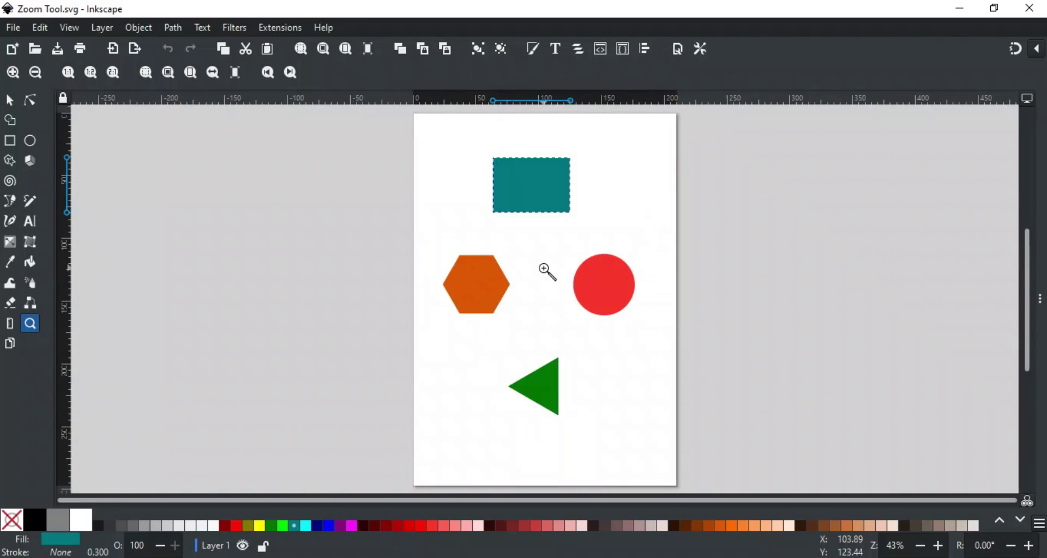
{"action": "left_click", "coordinate": [547, 271]}
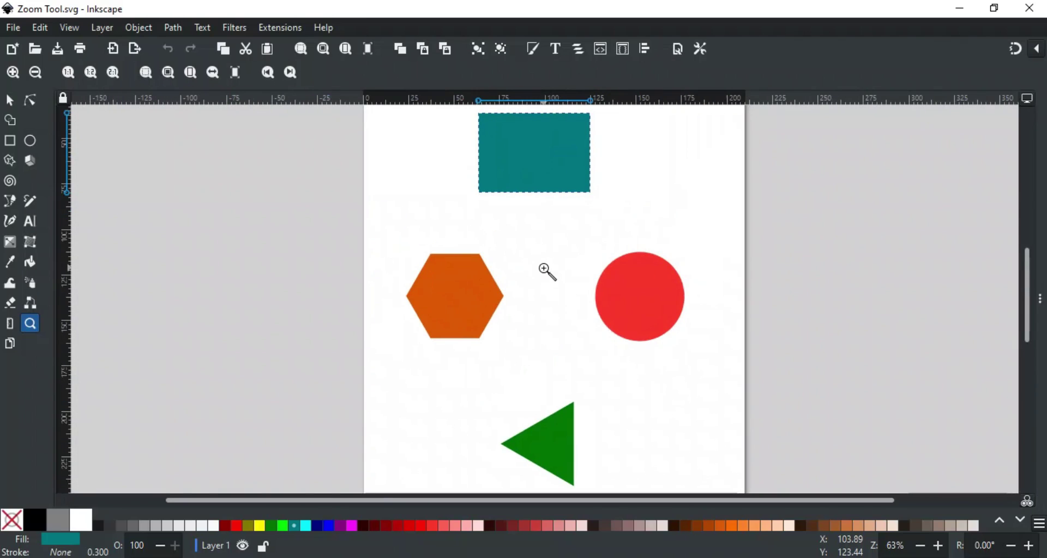
{"action": "left_click", "coordinate": [546, 271], "text": "shift"}
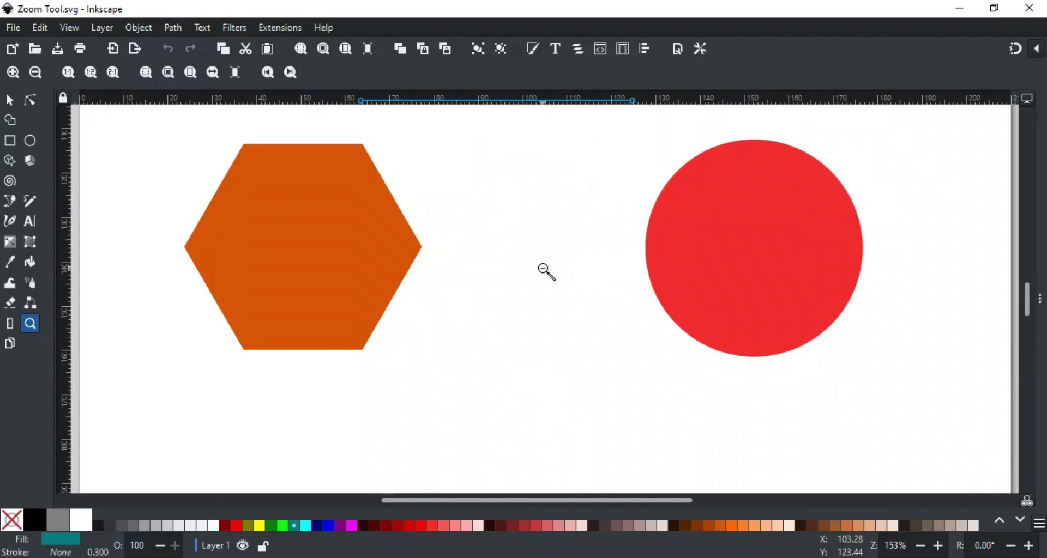